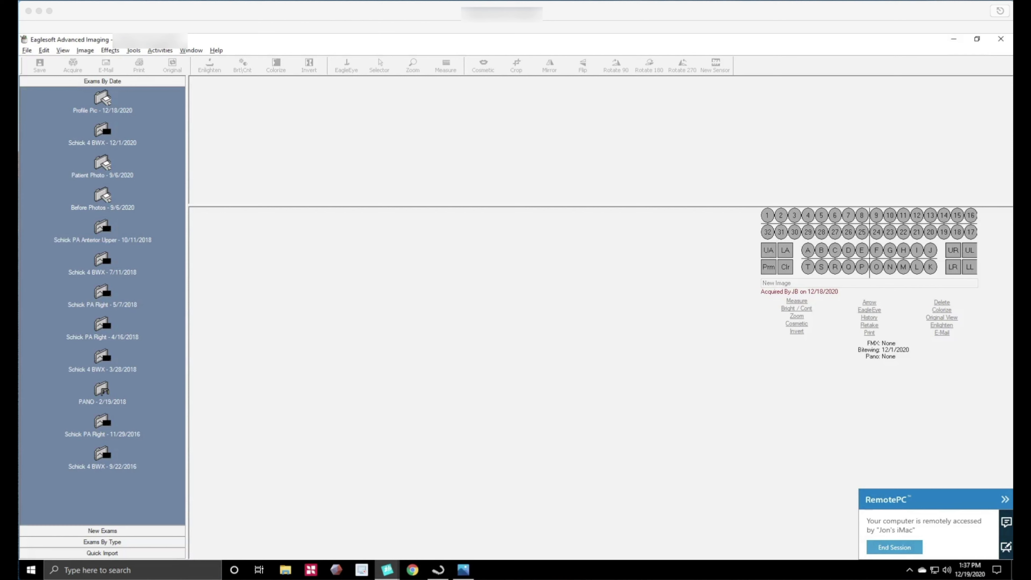
- Create a new Digital Camera exam from the New Exams list
left_click(104, 532)
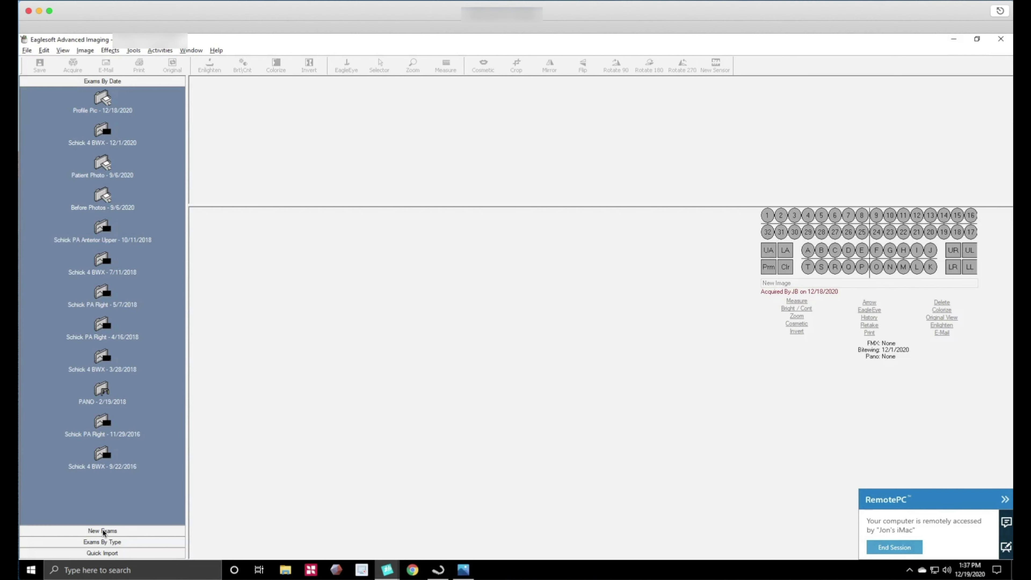
left_click(104, 532)
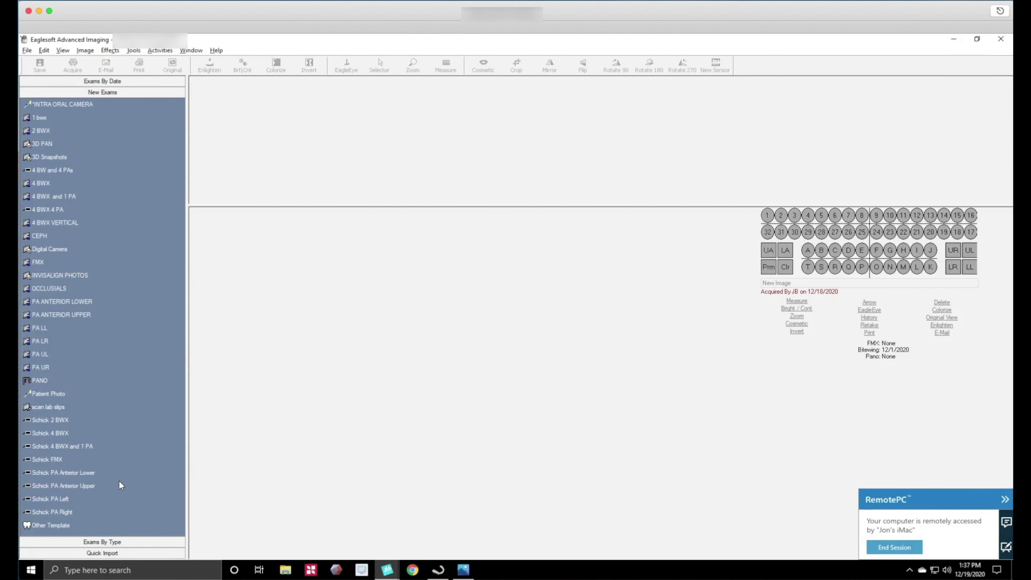
left_click(52, 252)
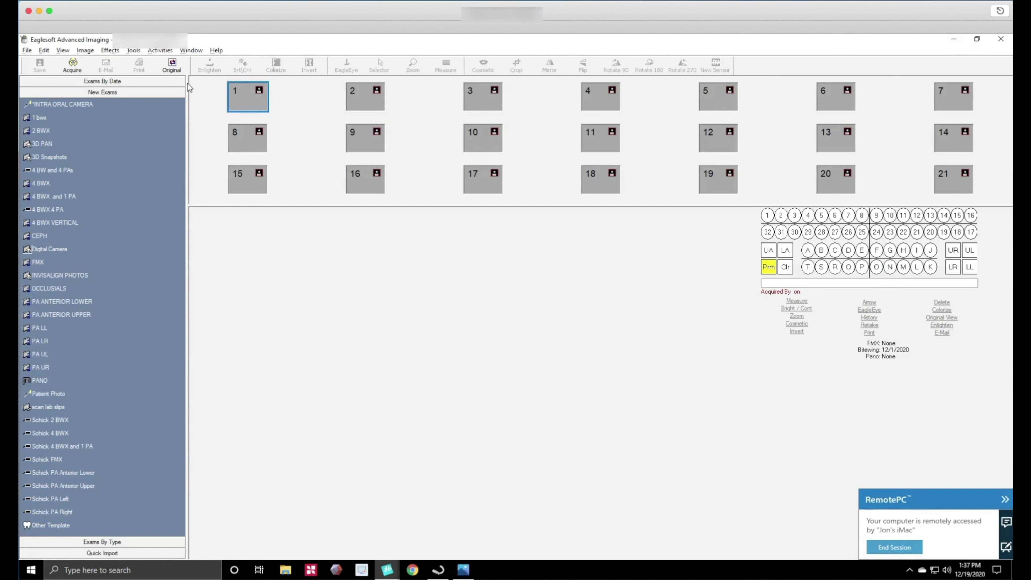
- Import photos DSC02899 through DSC02913 from Sony5100 (H:)\DCIM\100MSDCF into the exam
left_click(27, 52)
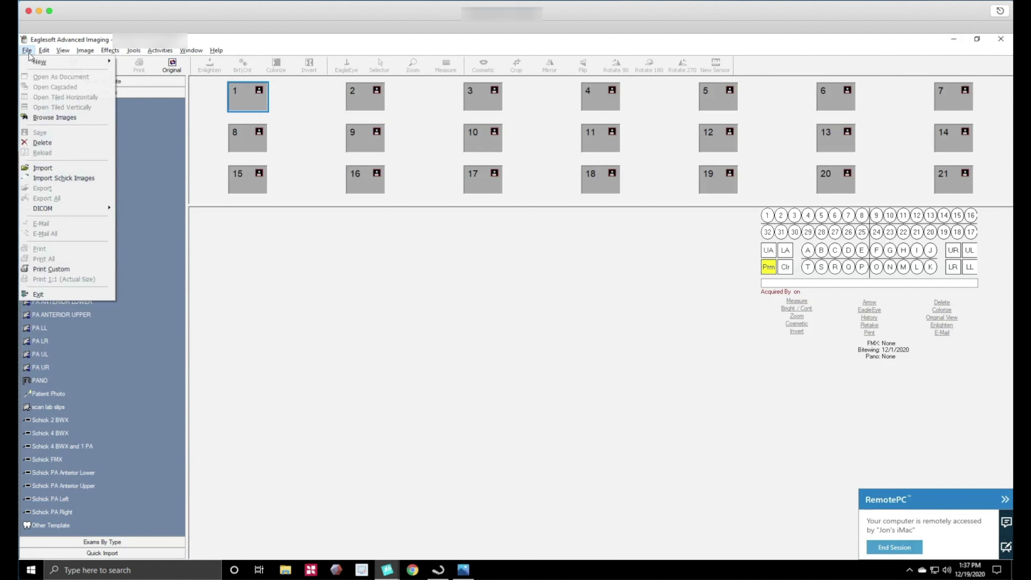
left_click(47, 169)
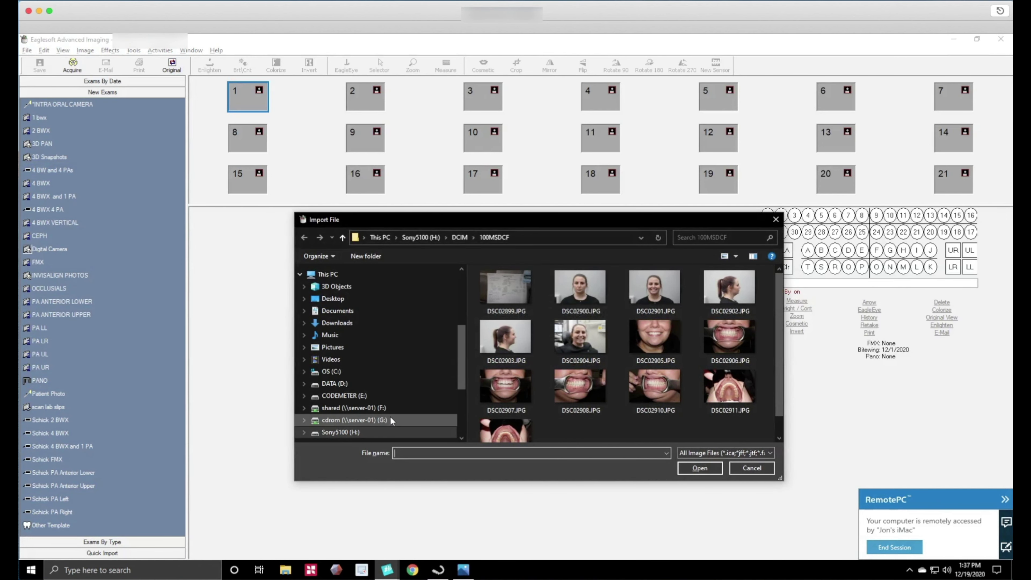
scroll(374, 322, "up", 3)
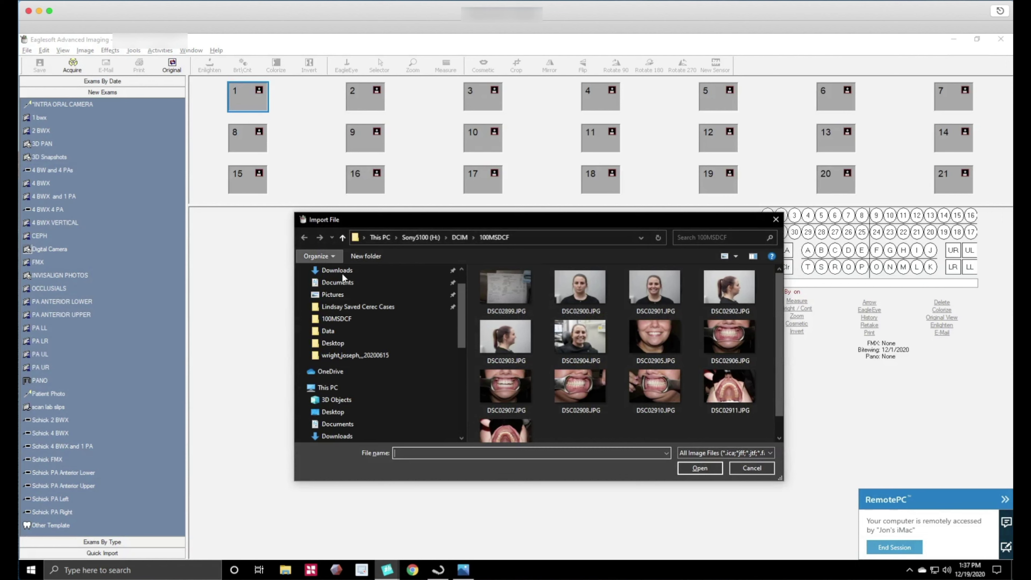
scroll(373, 336, "down", 4)
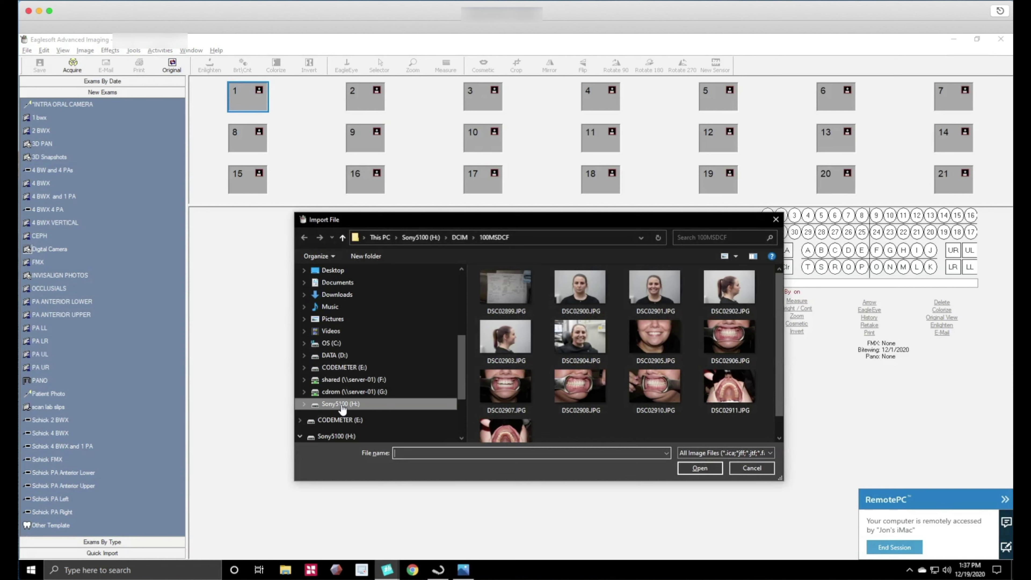
left_click(495, 283)
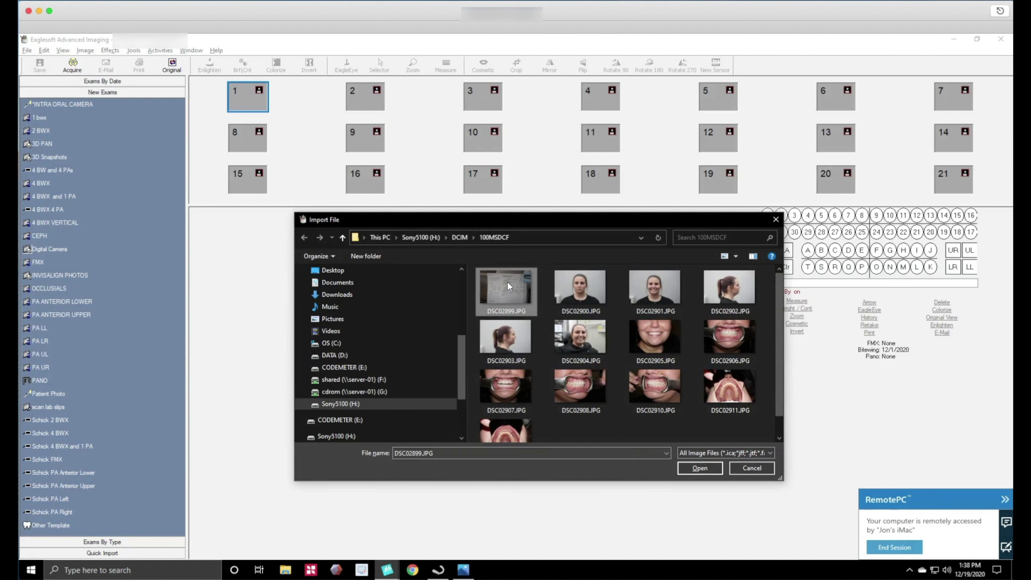
left_click(509, 420, "shift")
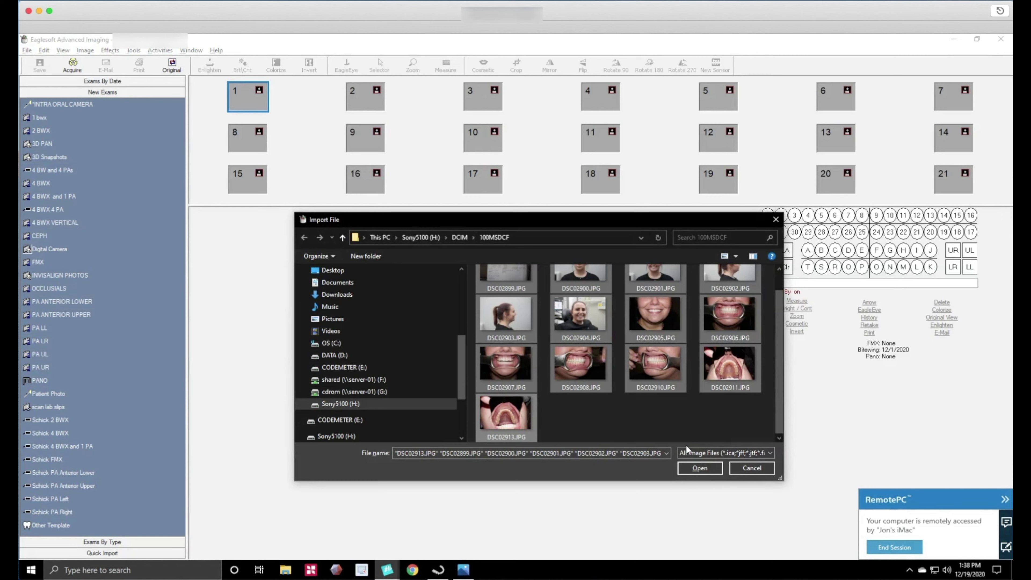
left_click(700, 468)
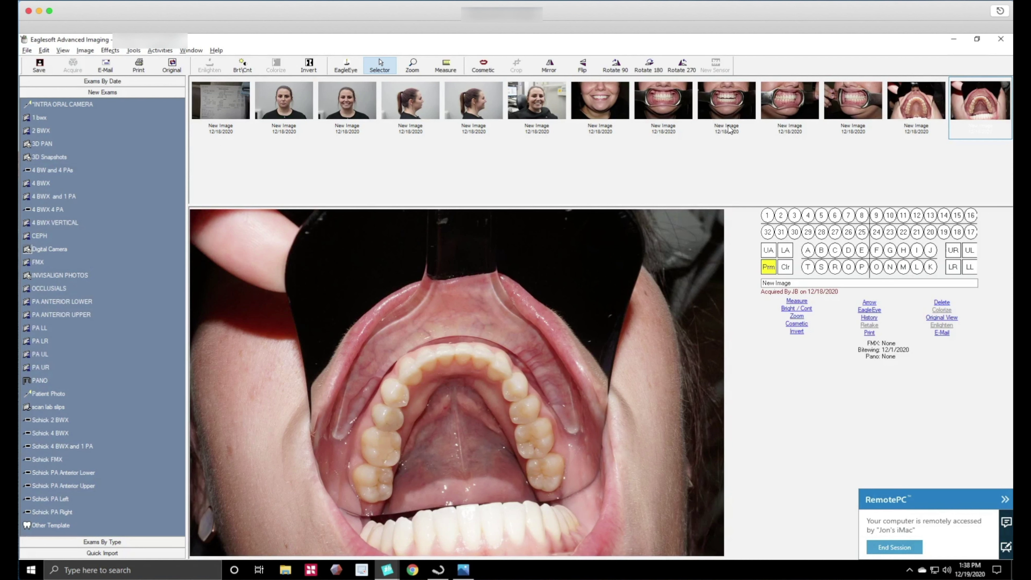
- Review the imported thumbnails, save the exam, and select the upper occlusal photo
left_click(914, 106)
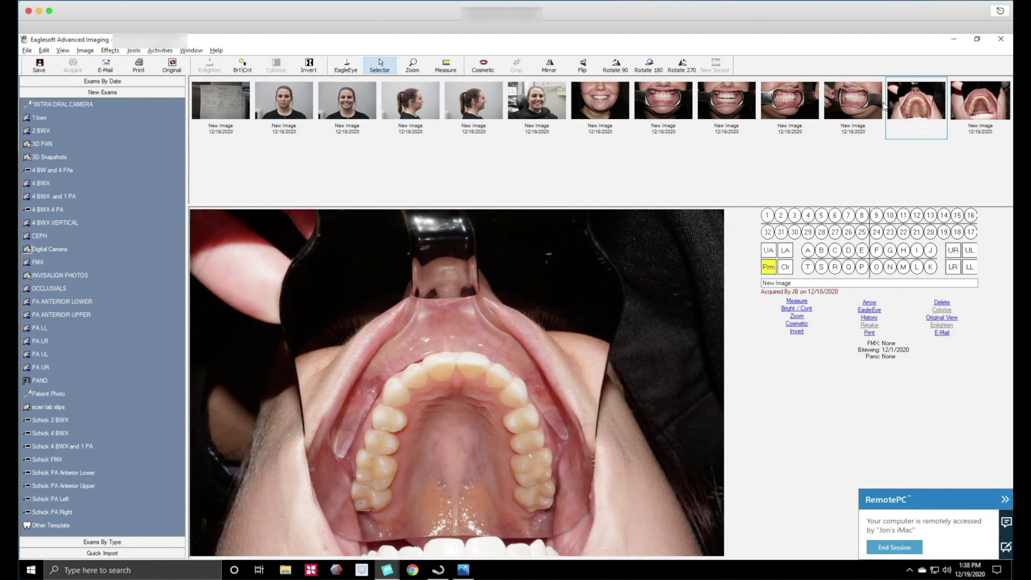
left_click(868, 107)
left_click(799, 106)
left_click(734, 104)
left_click(657, 104)
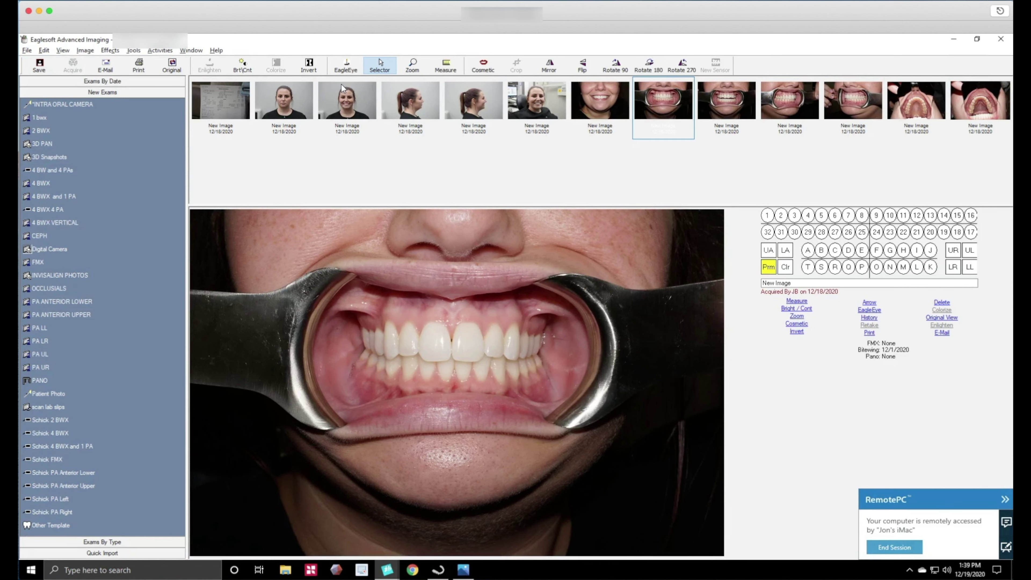
left_click(42, 65)
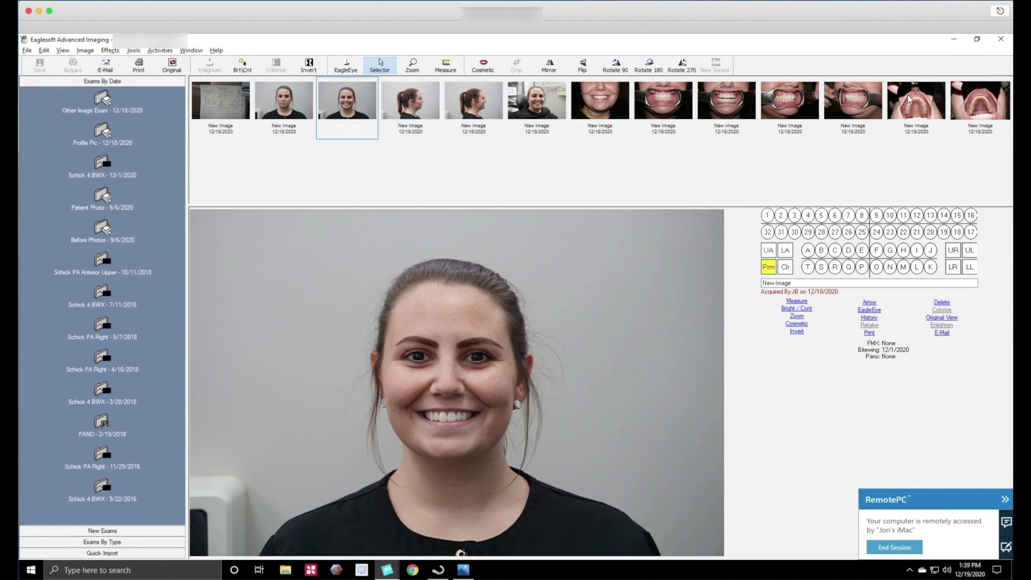
left_click(914, 100)
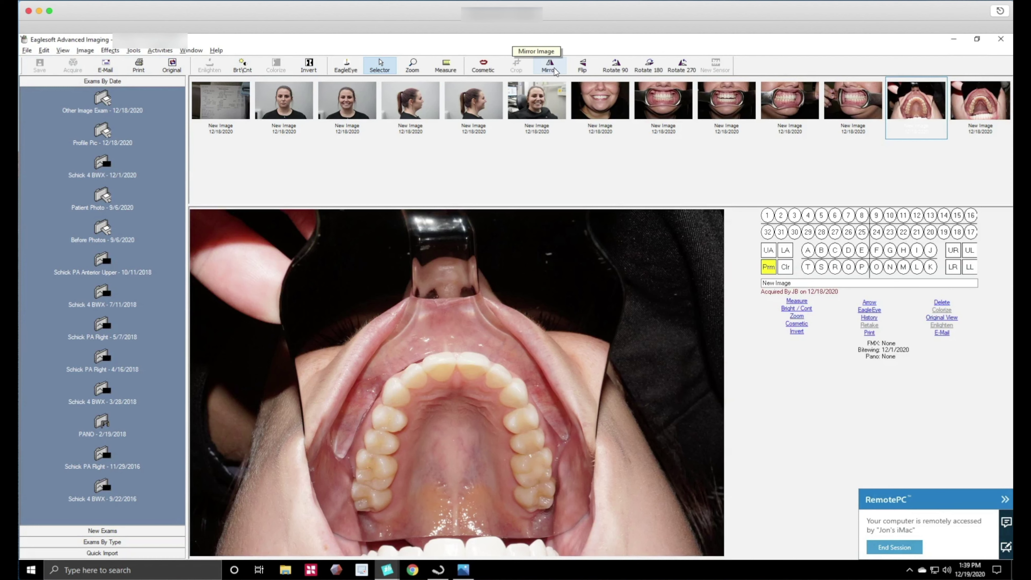
- Mirror the last occlusal photo, rotate it 180 degrees, and save it
left_click(556, 72)
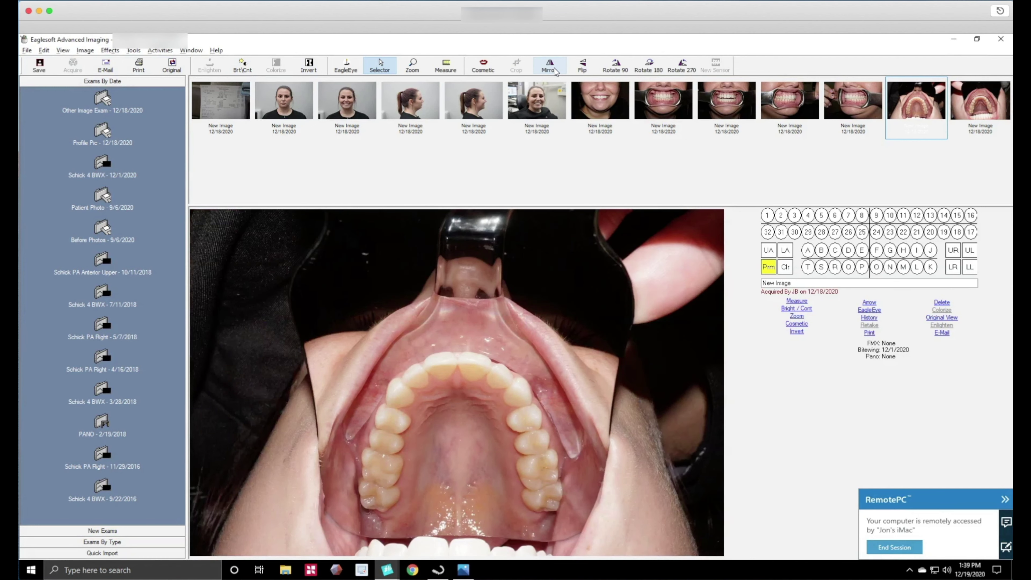
left_click(43, 71)
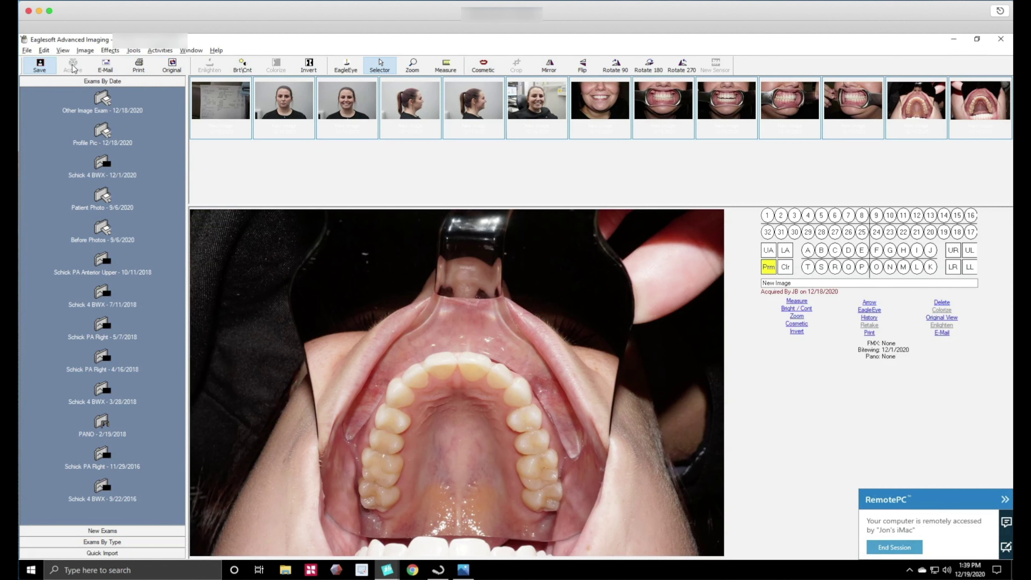
left_click(974, 120)
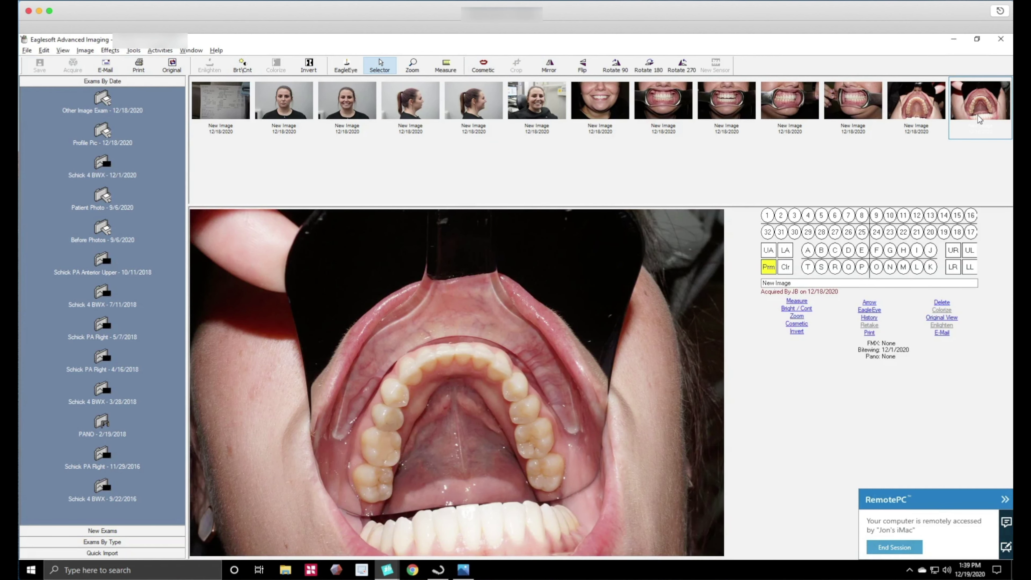
left_click(552, 69)
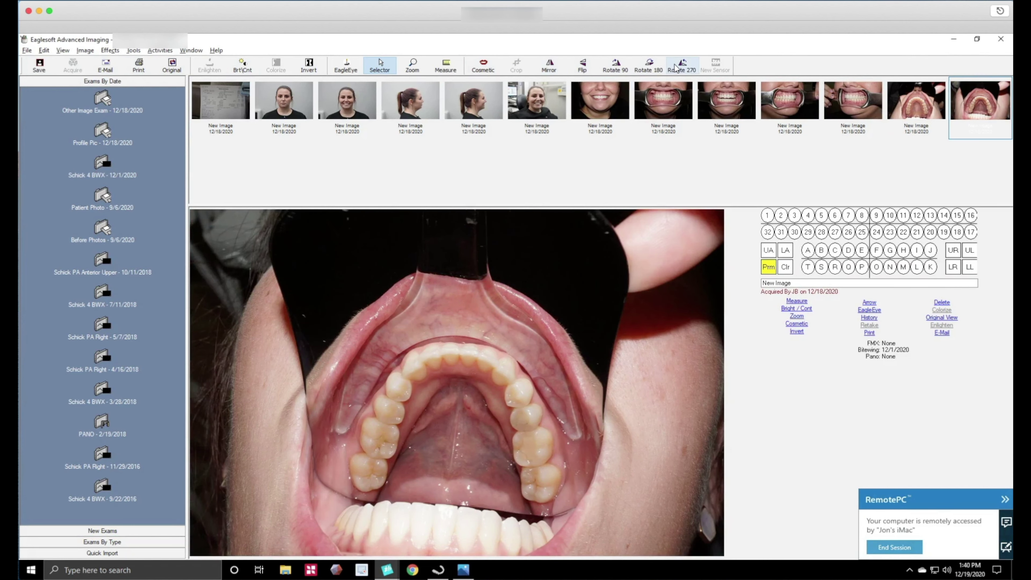
left_click(650, 67)
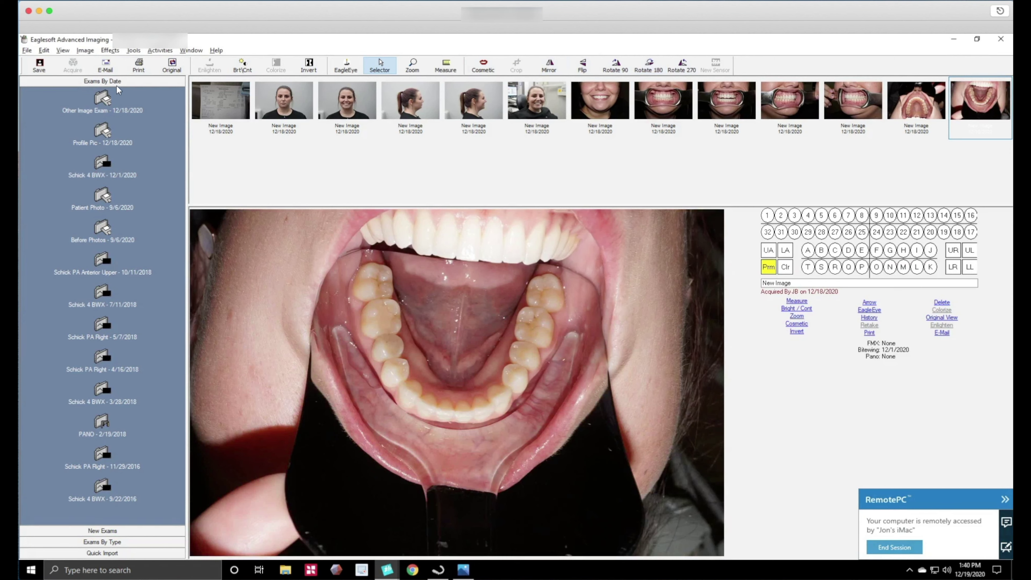
left_click(48, 69)
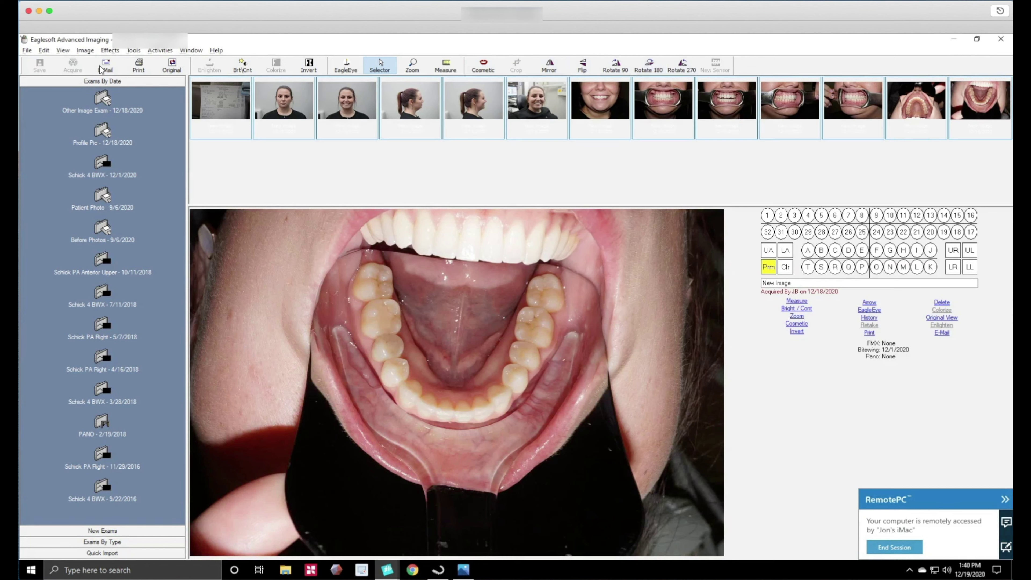
right_click(529, 67)
left_click(544, 69)
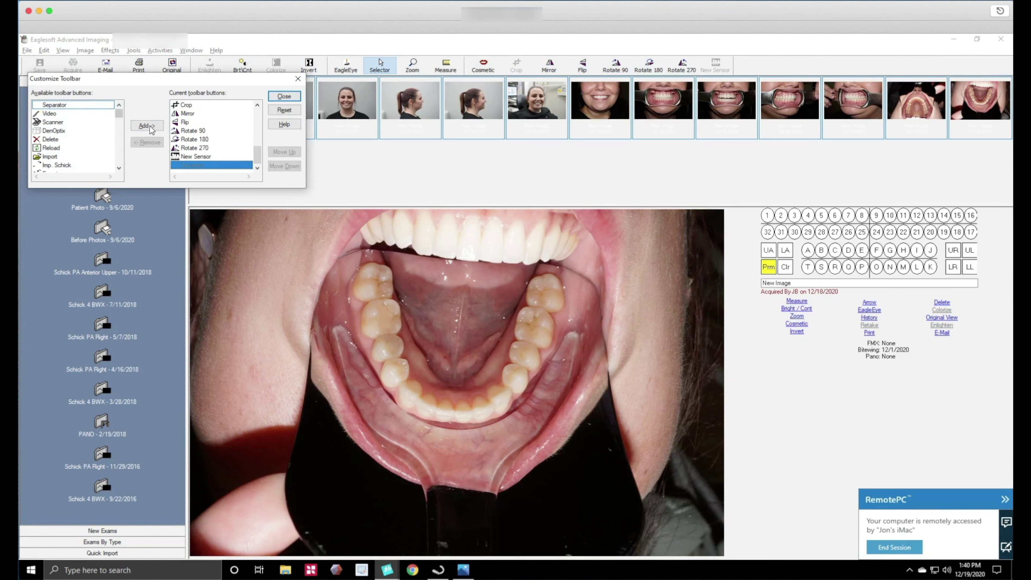
left_click(284, 97)
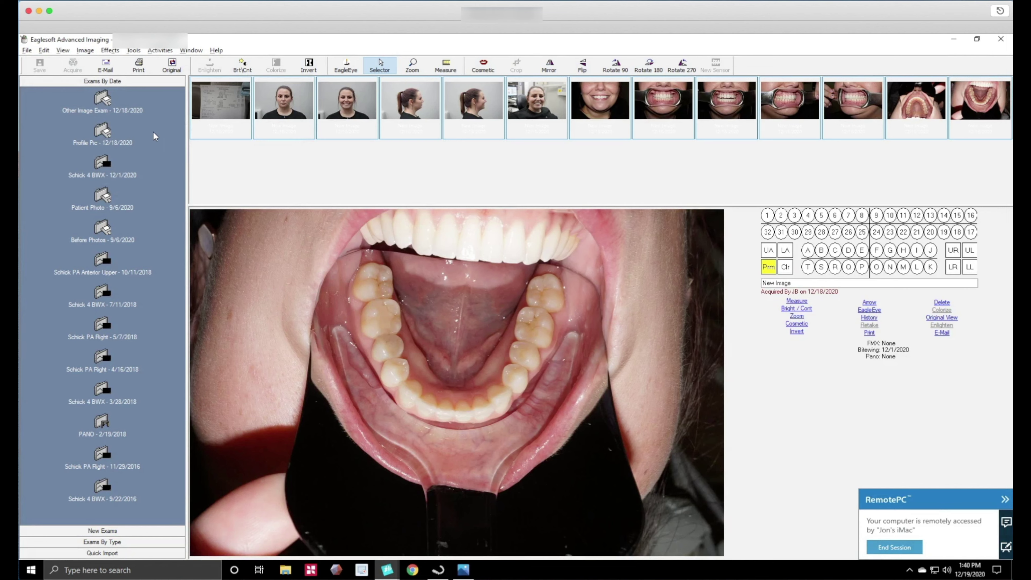
- Rename the new exam to 'Before Photos'
right_click(108, 114)
left_click(118, 116)
type("Before ")
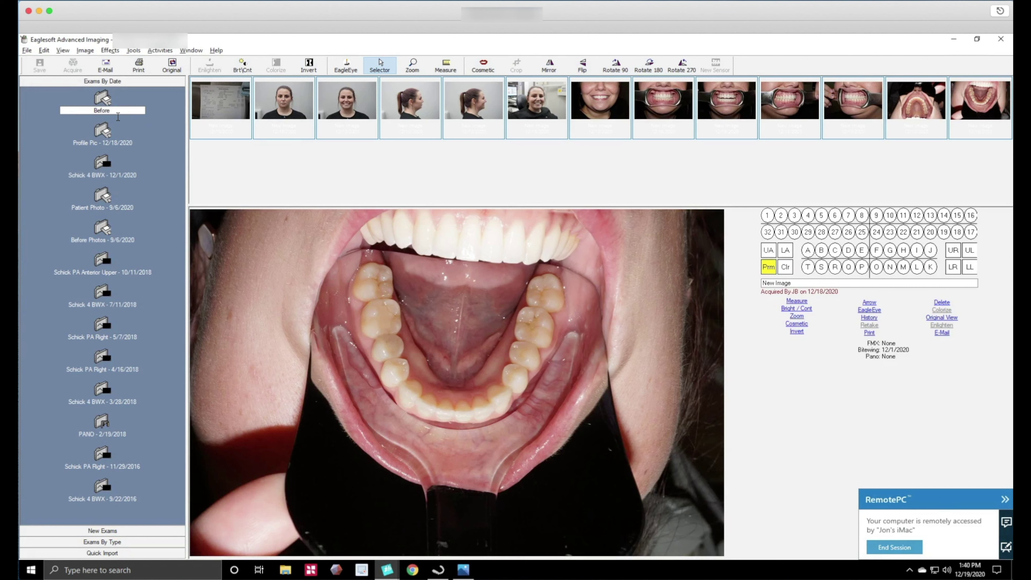
type("Photos")
key("Return")
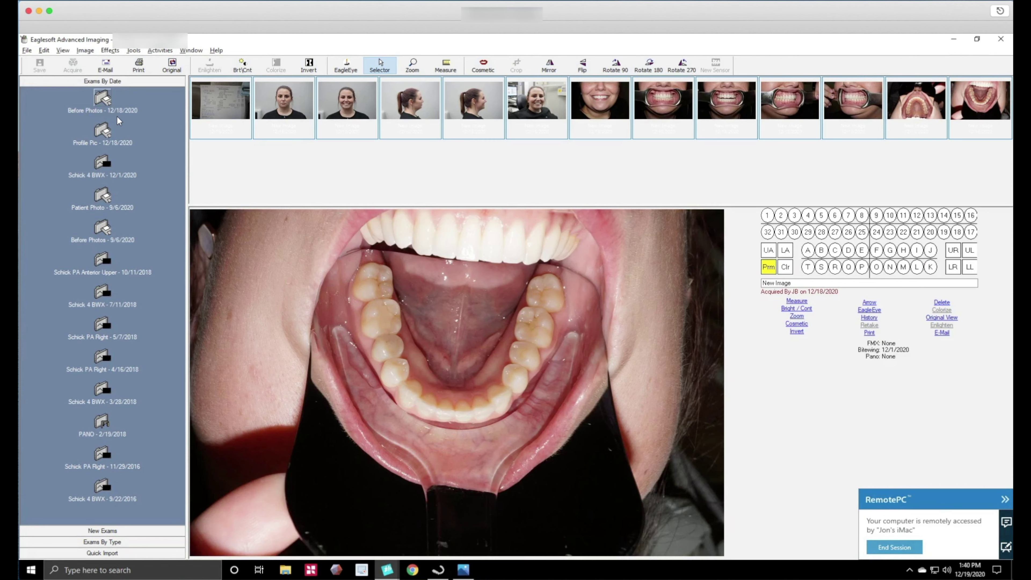
- Display the front-facing portrait photo from the exam
left_click(251, 167)
left_click(243, 116)
left_click(295, 121)
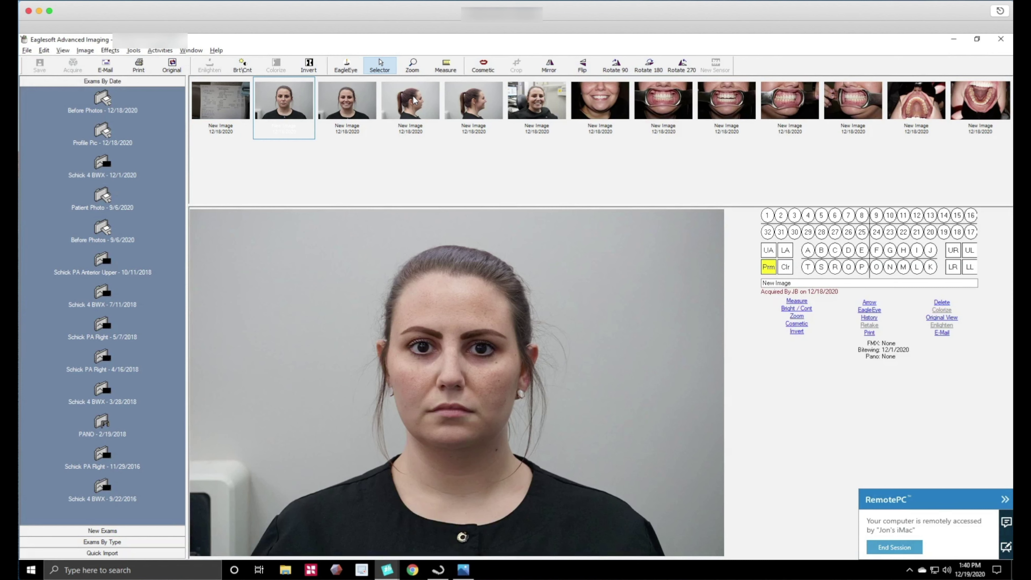
- Show the smiling photo in the viewer
left_click(27, 51)
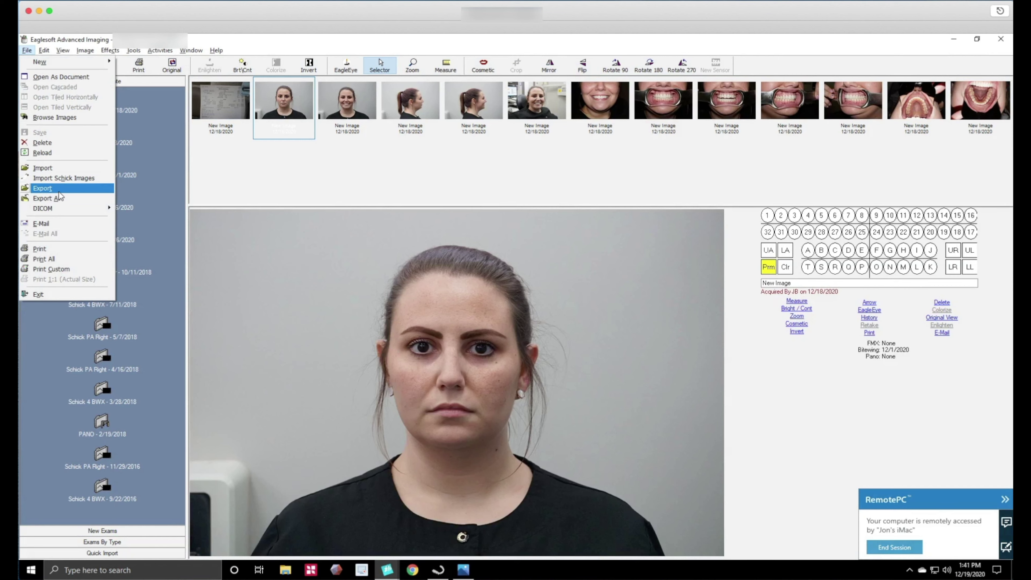
left_click(371, 146)
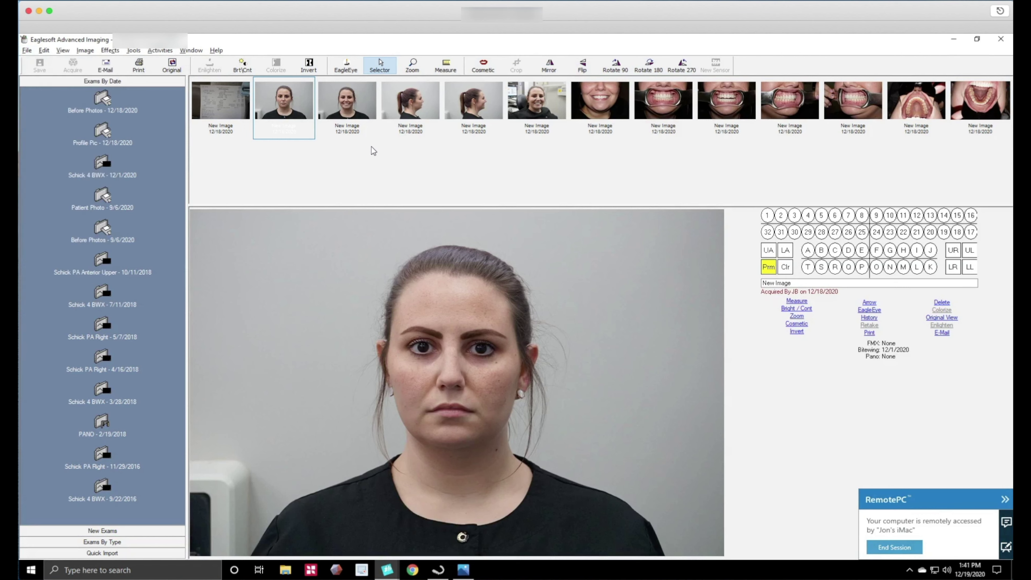
left_click(606, 113)
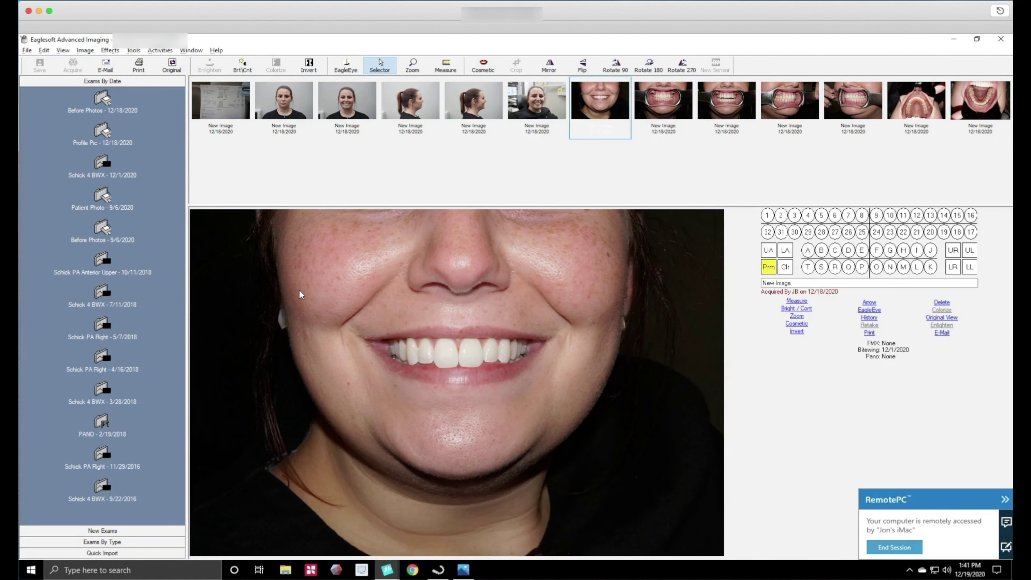
- Export the smiling photo to the Desktop as a 24-bit JPEG under a chosen file name
left_click(27, 51)
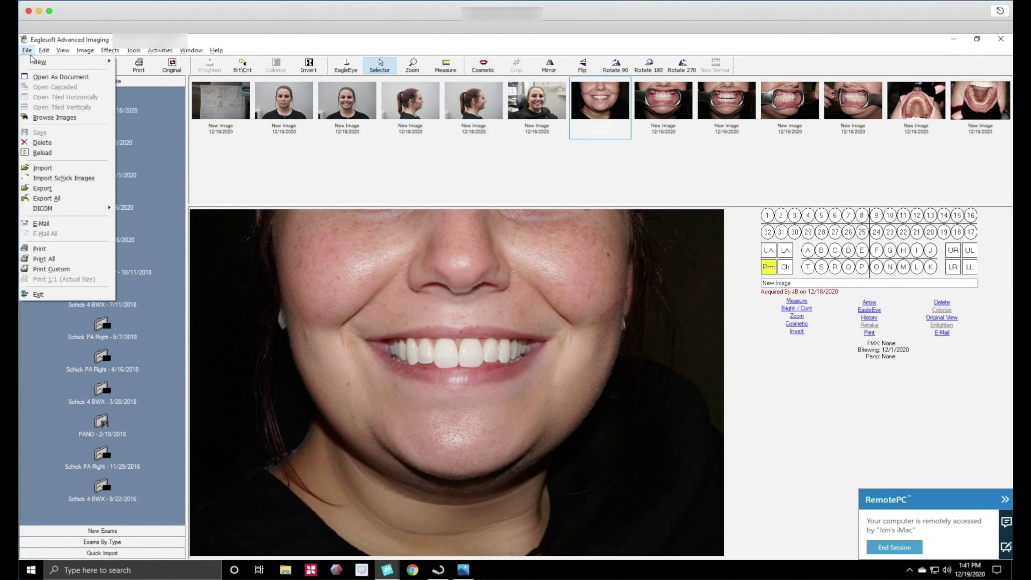
left_click(44, 191)
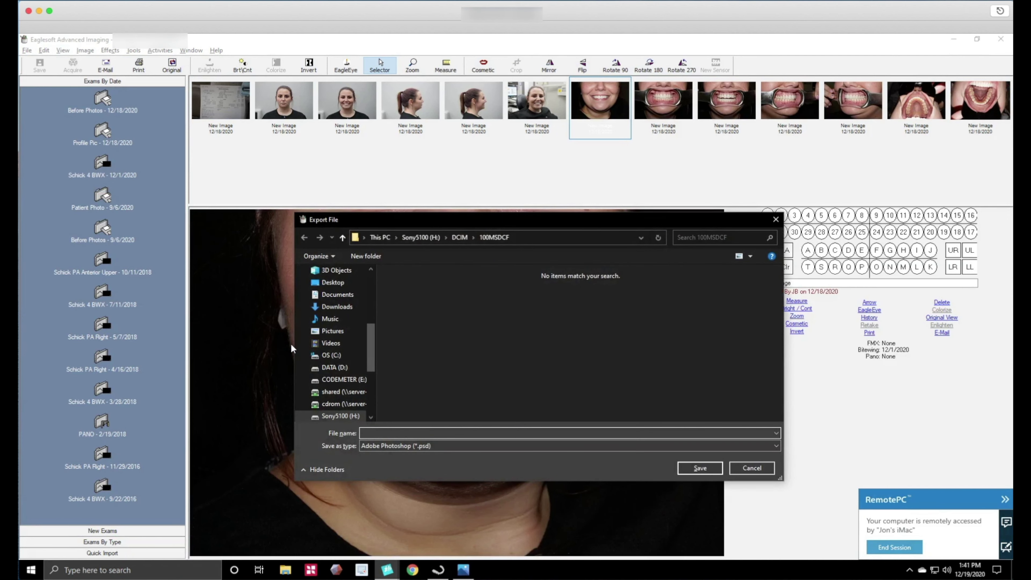
type("Emiley")
left_click(357, 284)
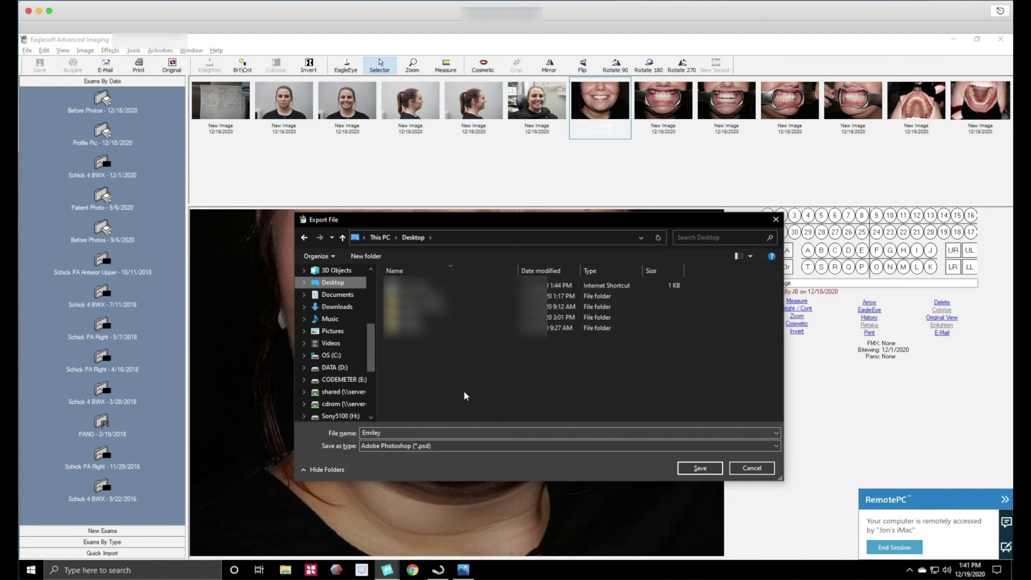
left_click(777, 445)
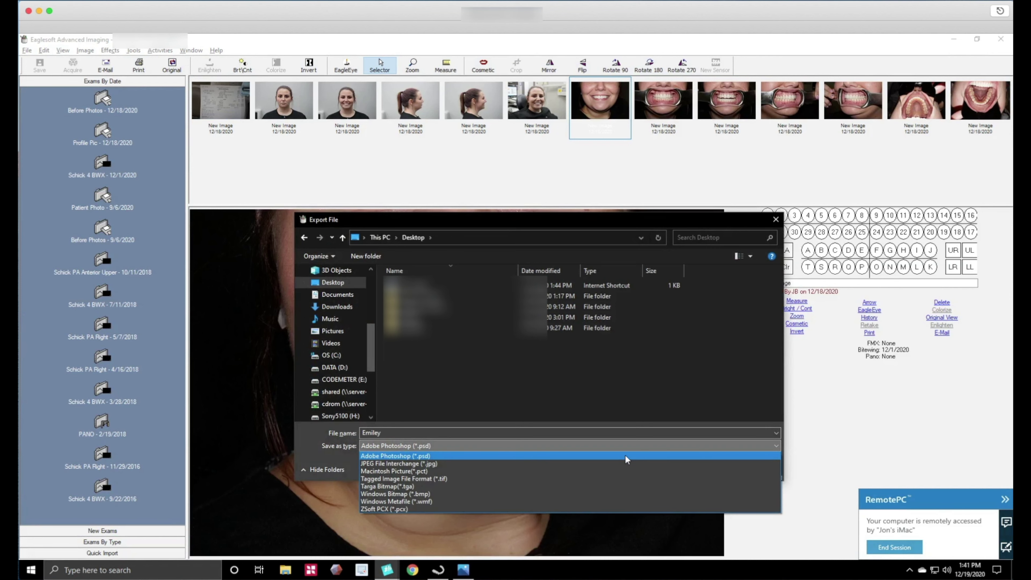
left_click(585, 463)
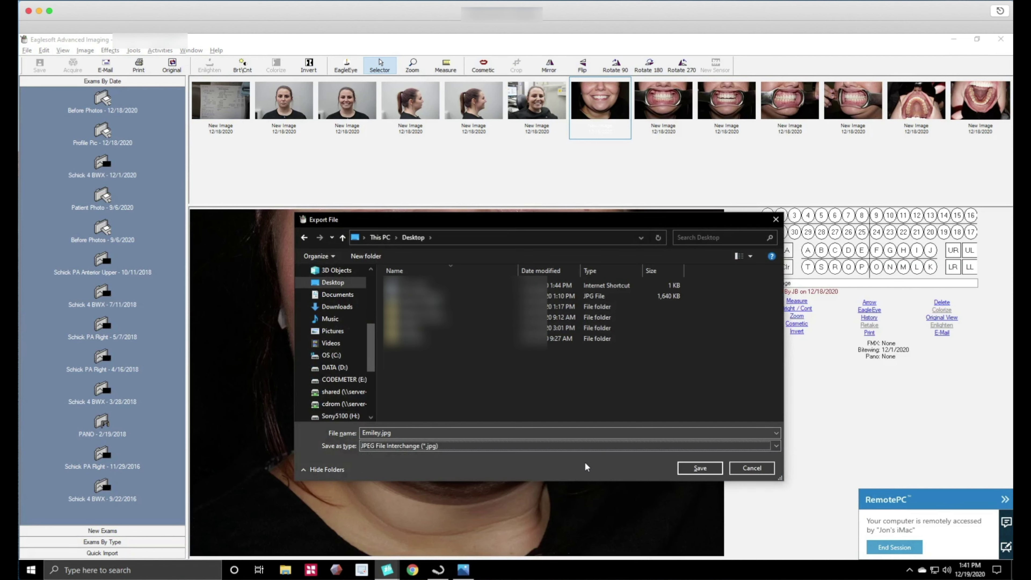
left_click(698, 470)
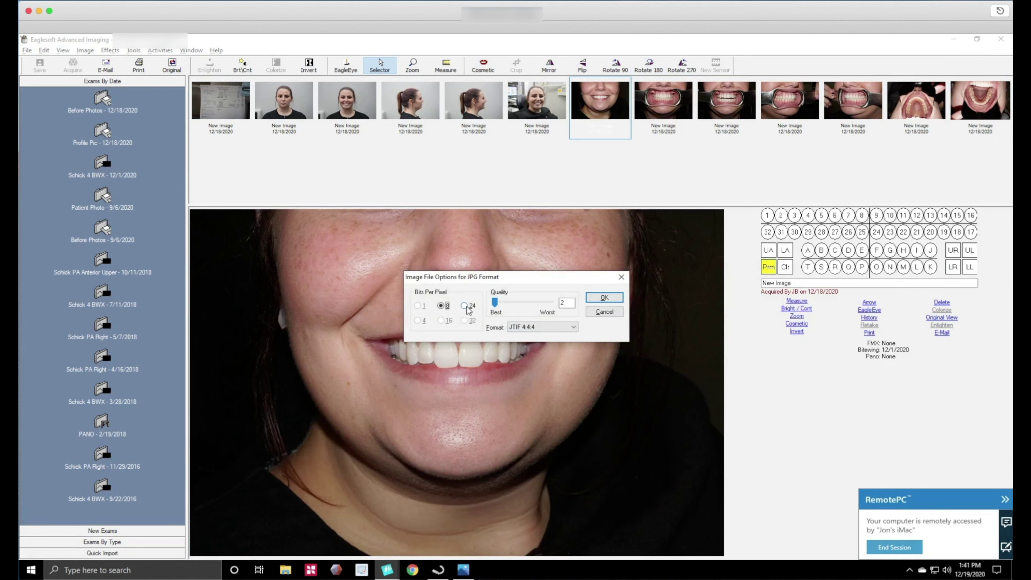
left_click(467, 308)
left_click(600, 300)
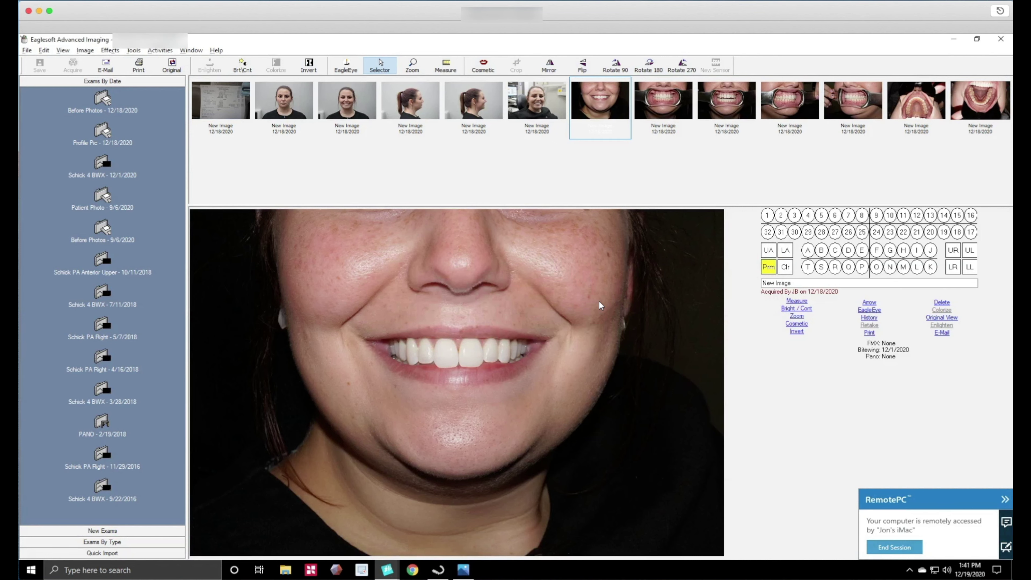